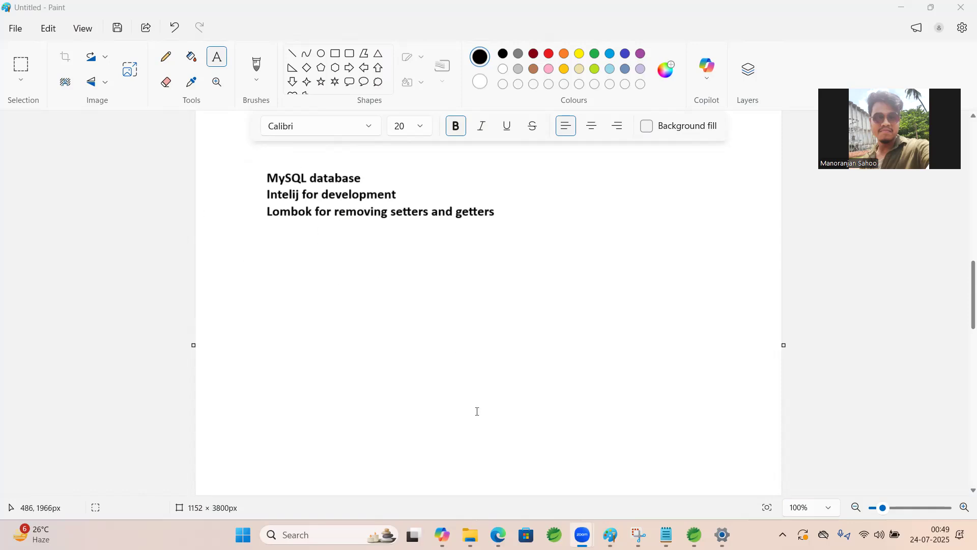
# Switch to the Edge browser, search the web for "mysql download" and open the MySQL Downloads result
pyautogui.click(498, 531)
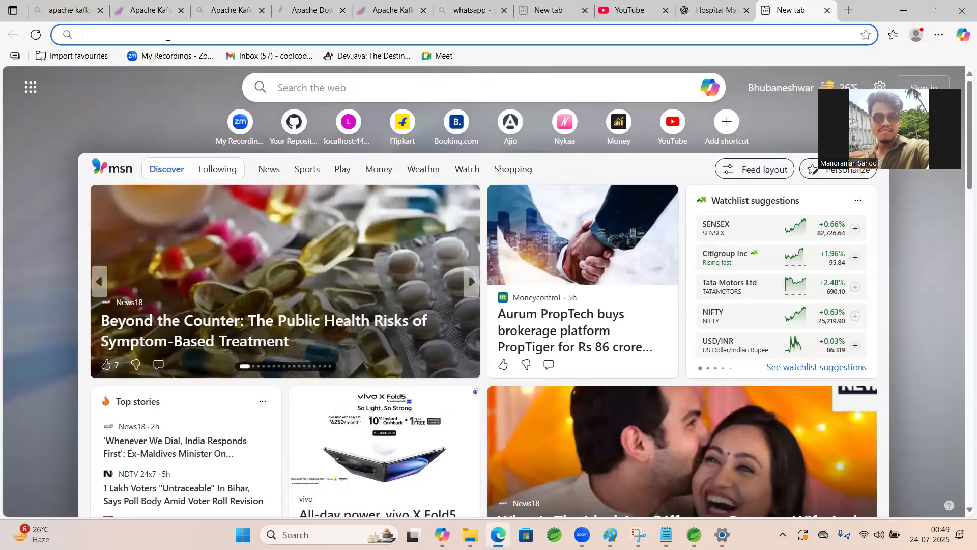
pyautogui.write('mysql ')
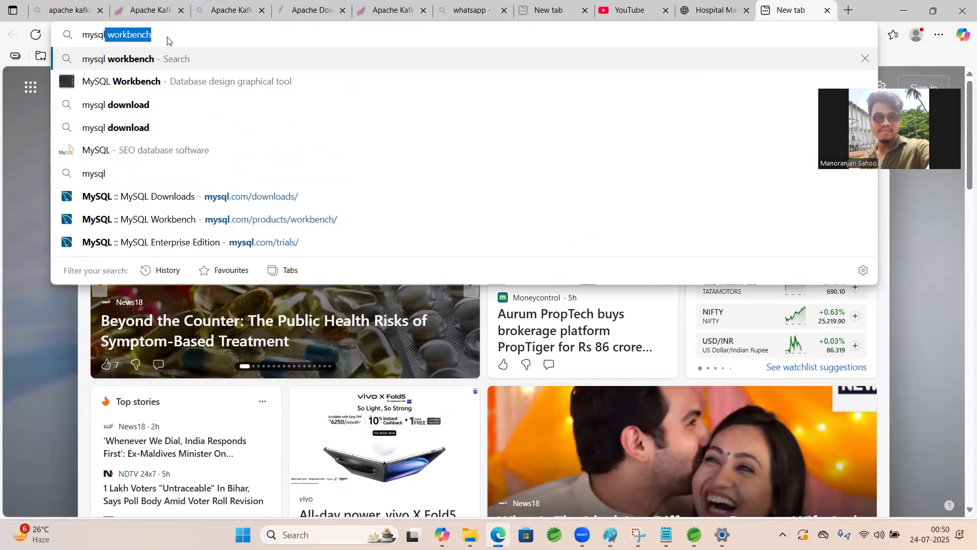
pyautogui.write('do')
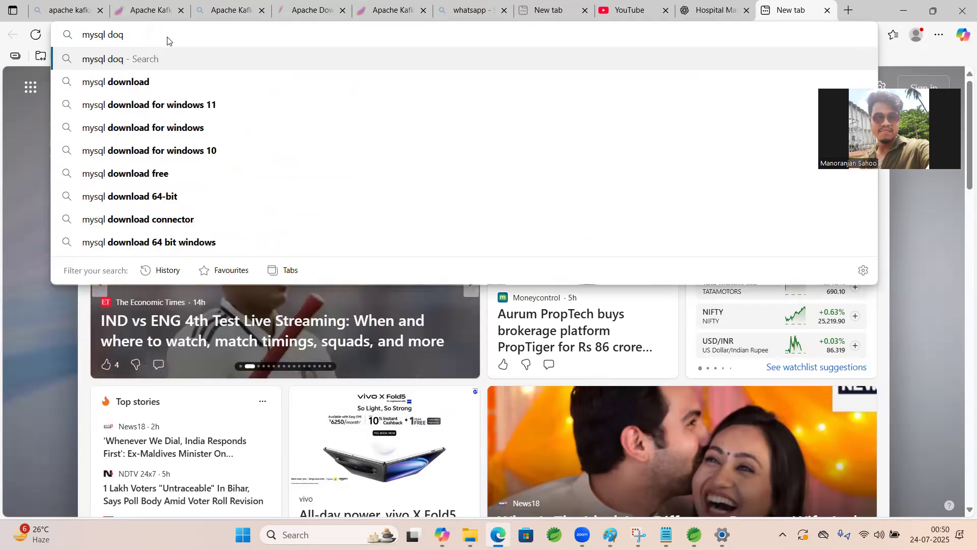
pyautogui.click(167, 81)
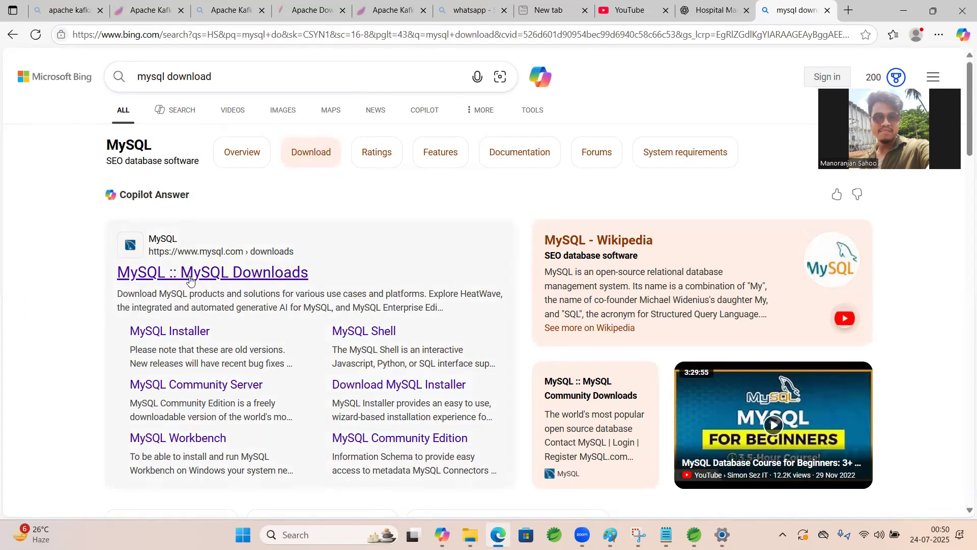
pyautogui.click(189, 274)
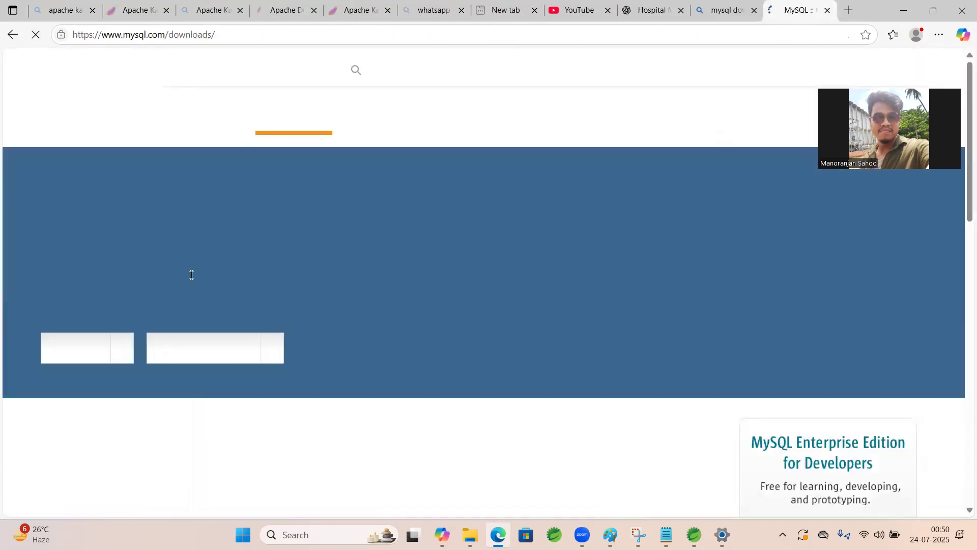
# Go to the MySQL Community (GPL) Downloads and open the MySQL Installer for Windows page
pyautogui.scroll(-3, 301, 239)
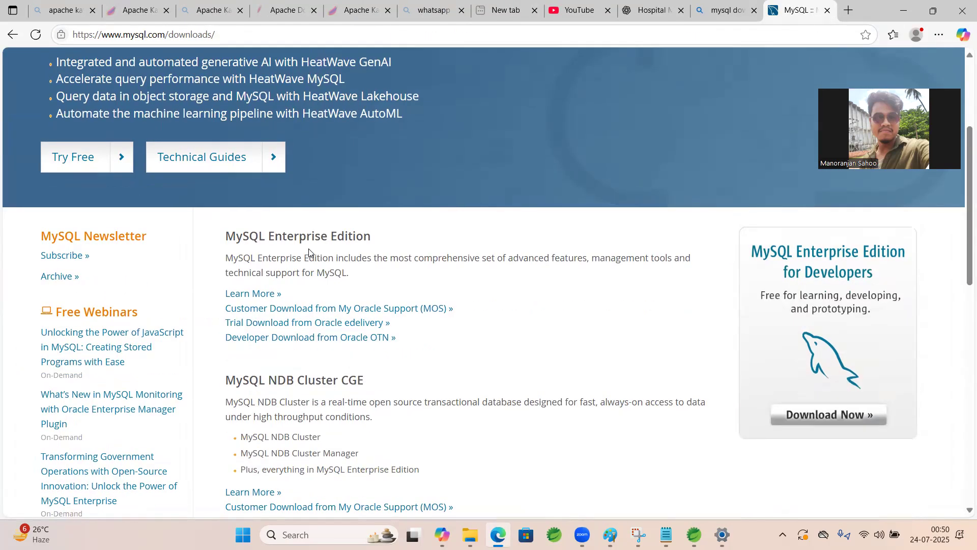
pyautogui.scroll(-5, 310, 251)
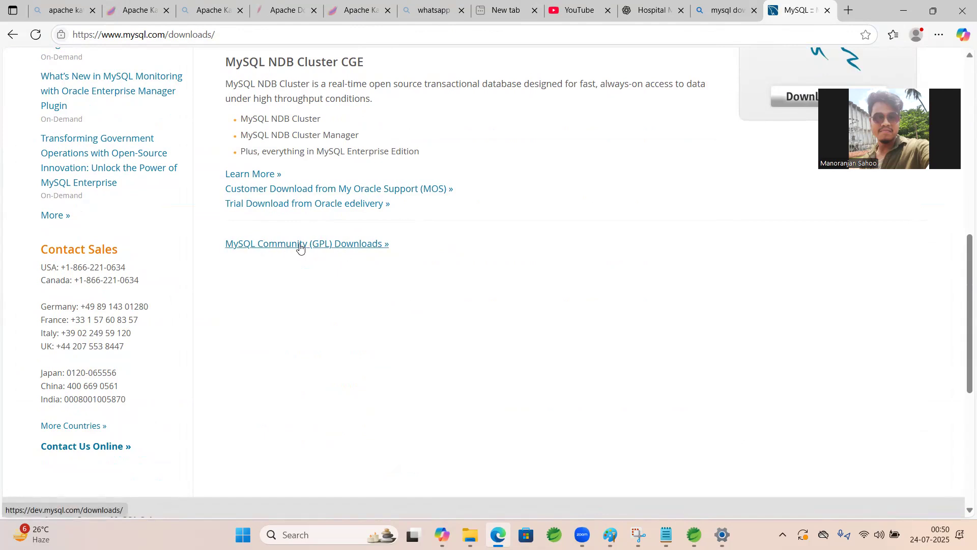
pyautogui.click(275, 247)
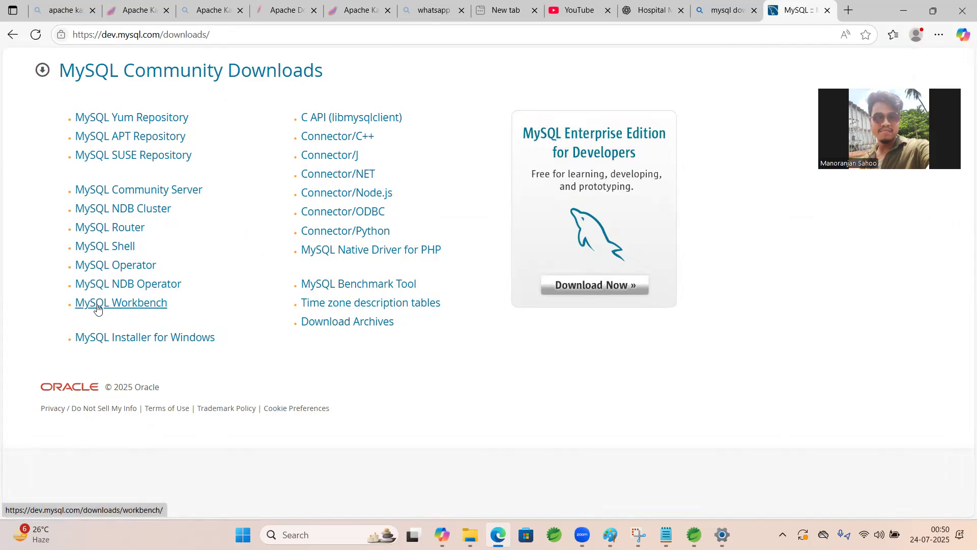
pyautogui.click(145, 339)
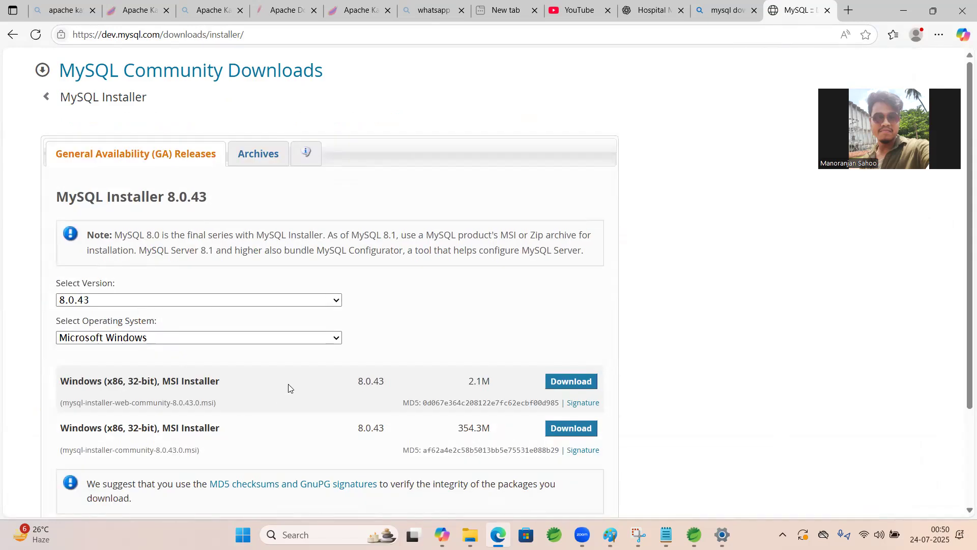
# Download the 354.3M Windows MSI installer, mysql-installer-community-8.0.43.0.msi, without logging in or signing up
pyautogui.scroll(-1, 313, 335)
pyautogui.scroll(-2, 313, 335)
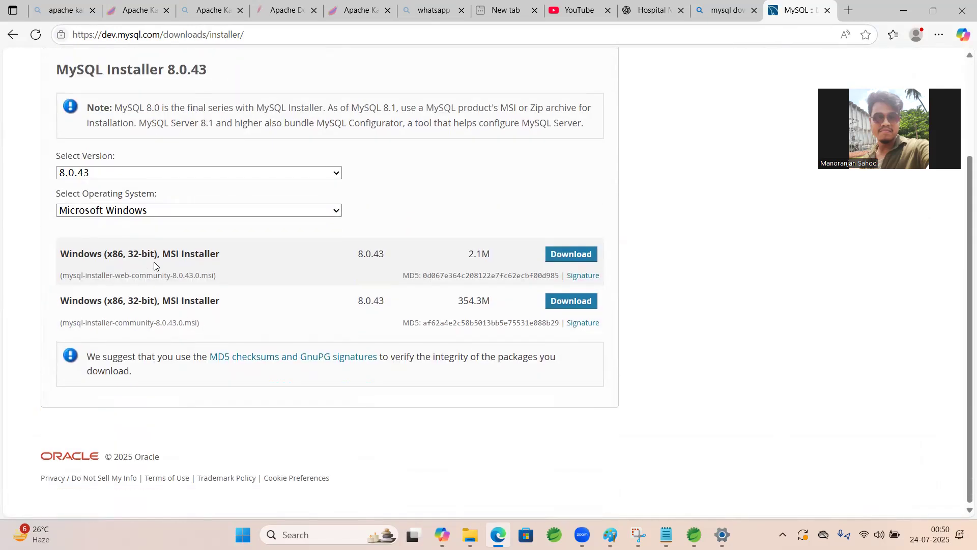
pyautogui.moveTo(165, 255); pyautogui.dragTo(234, 255)
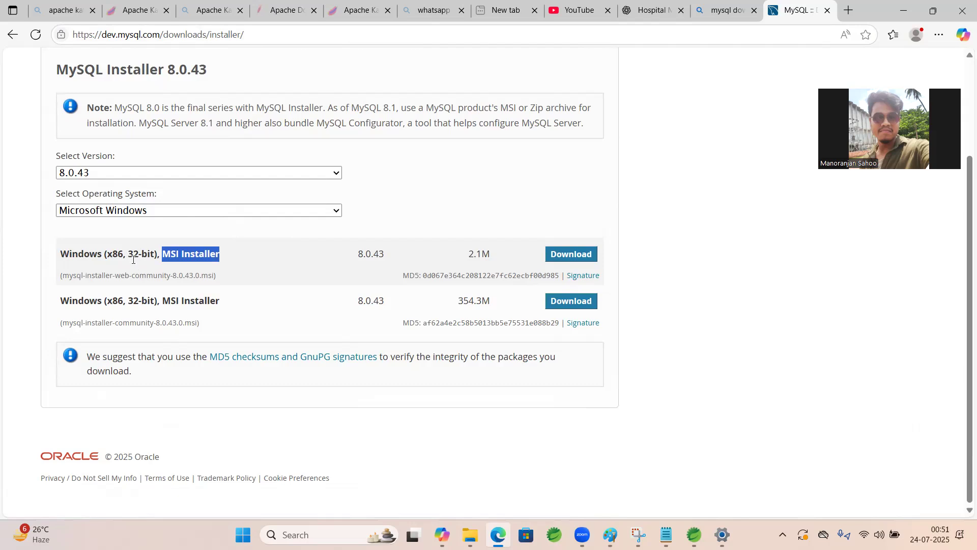
pyautogui.click(134, 213)
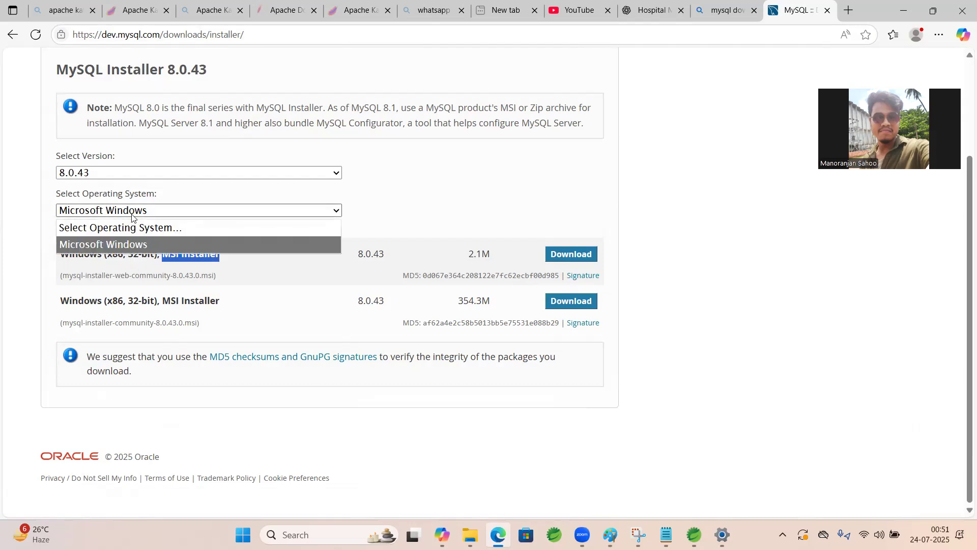
pyautogui.click(449, 239)
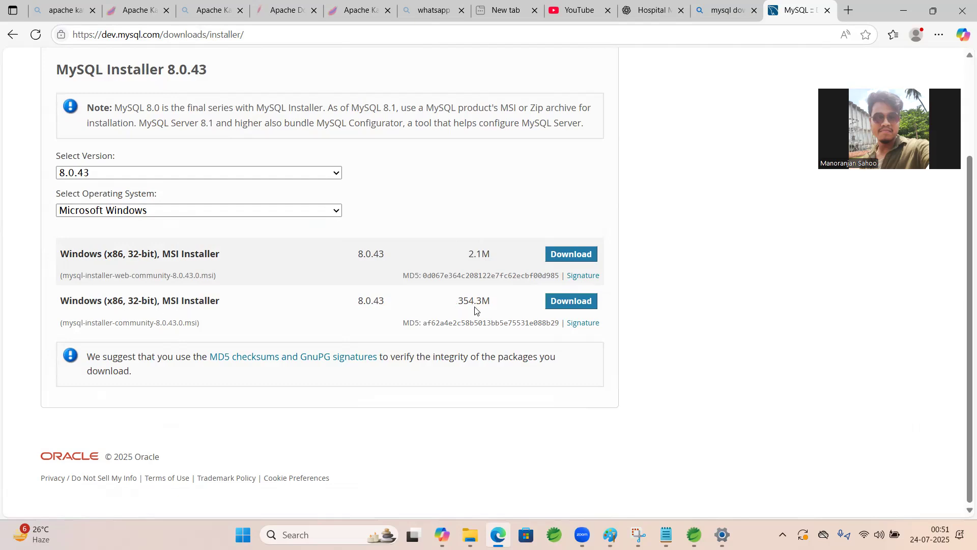
pyautogui.click(565, 302)
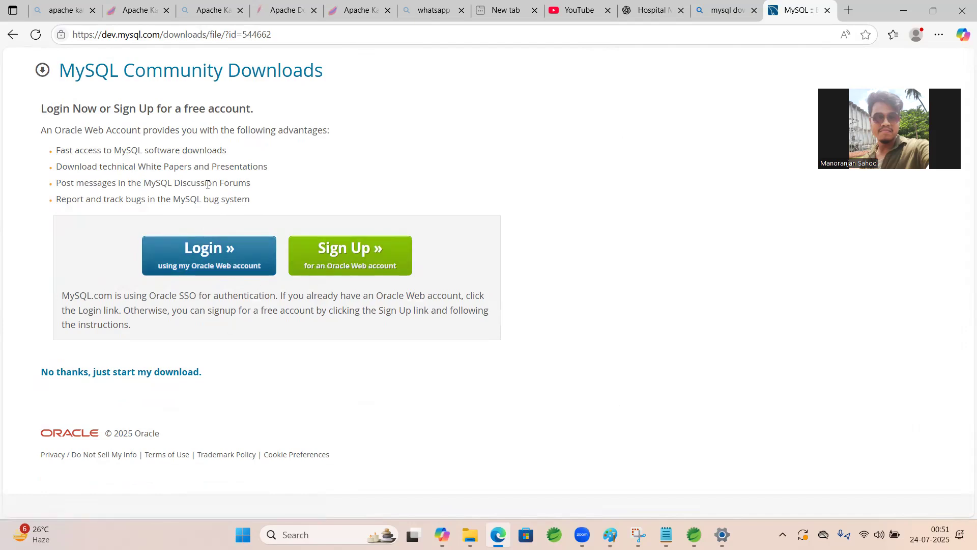
pyautogui.click(98, 377)
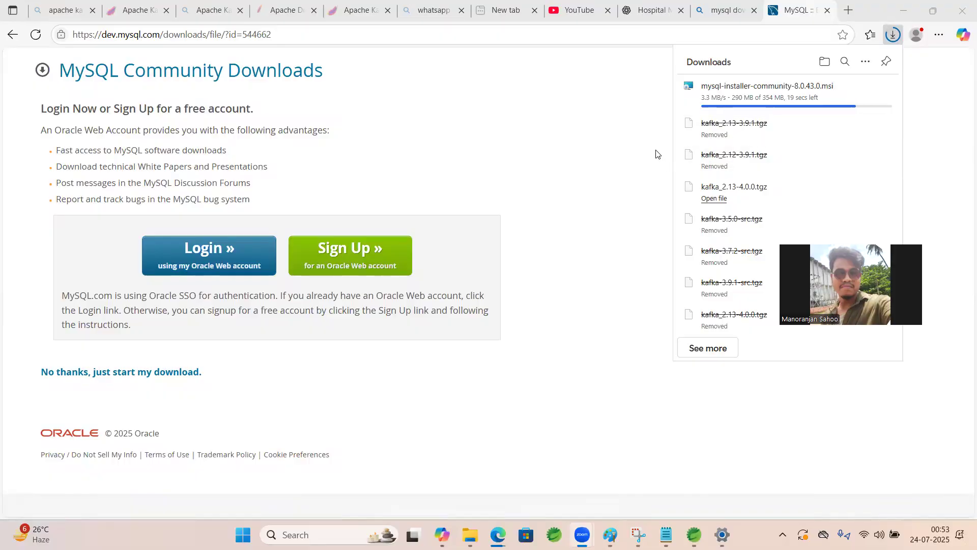
# Launch the downloaded mysql-installer-community-8.0.43.0.msi and proceed with the Custom setup type
pyautogui.moveTo(736, 107)
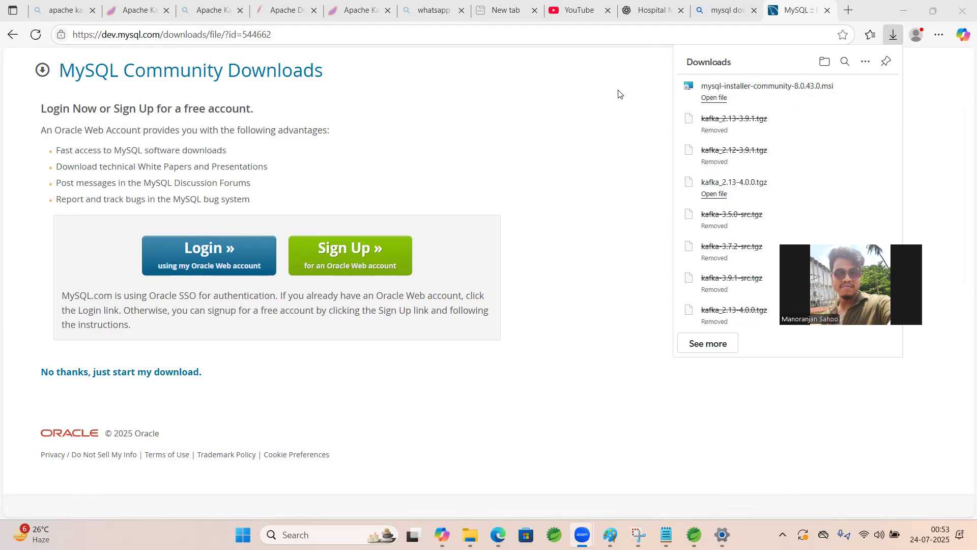
pyautogui.click(724, 98)
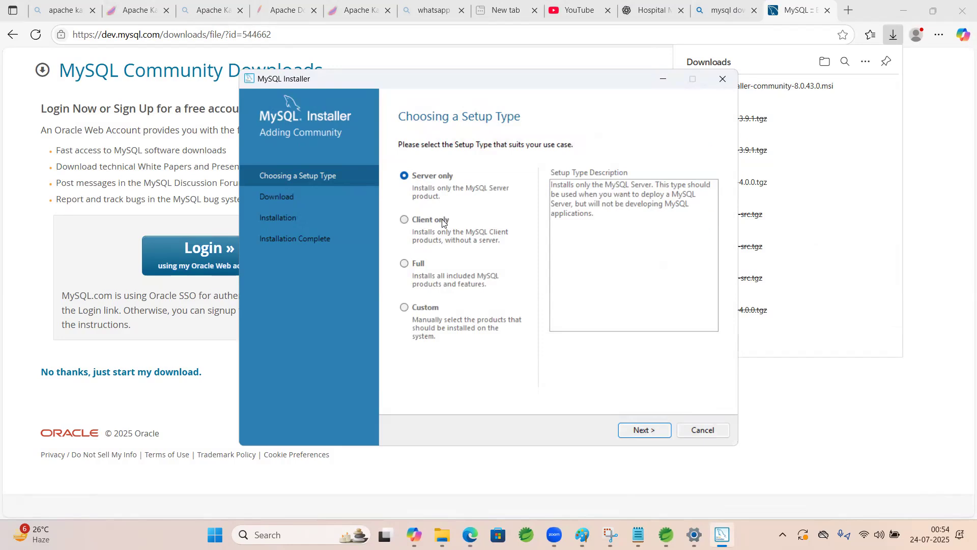
pyautogui.click(407, 265)
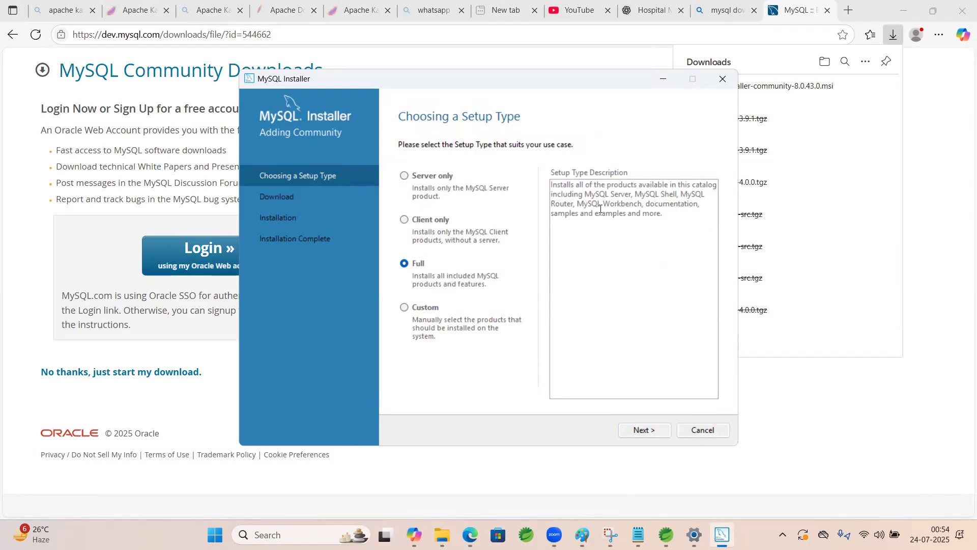
pyautogui.click(405, 309)
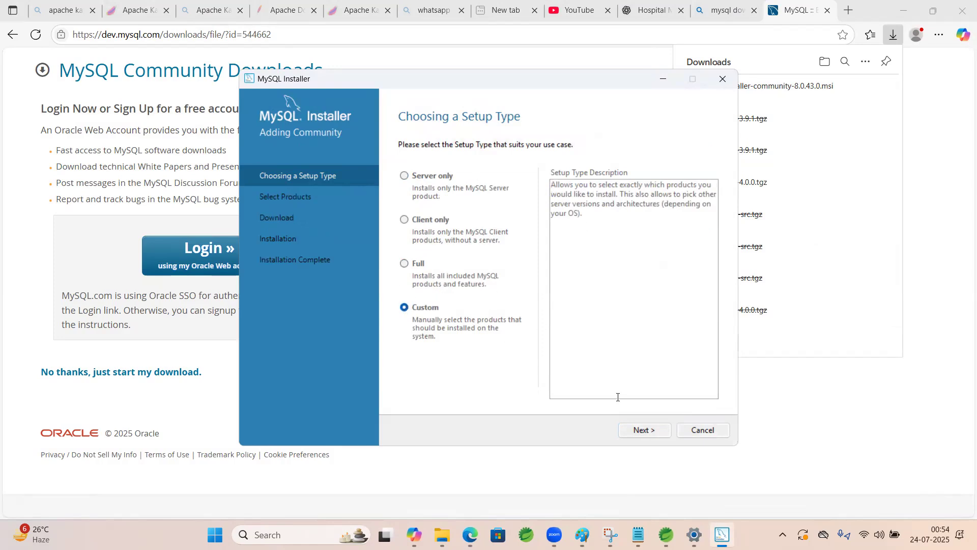
pyautogui.click(646, 429)
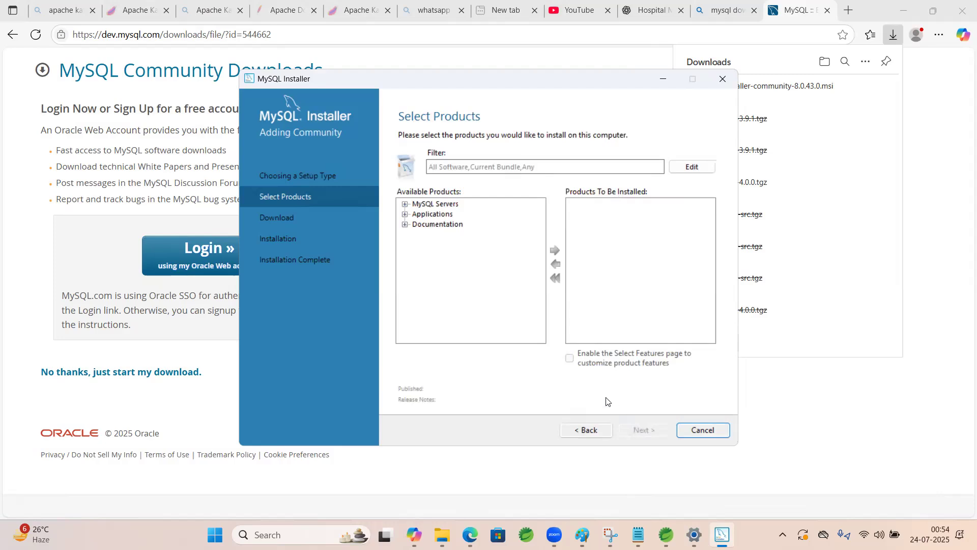
# Add MySQL Server 8.0.43 - X64 to the products to be installed
pyautogui.click(405, 204)
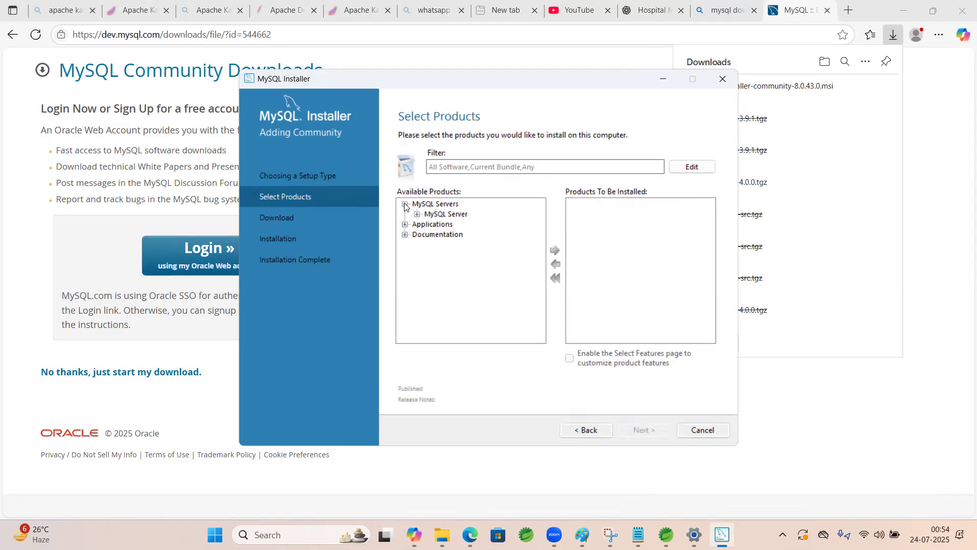
pyautogui.click(417, 214)
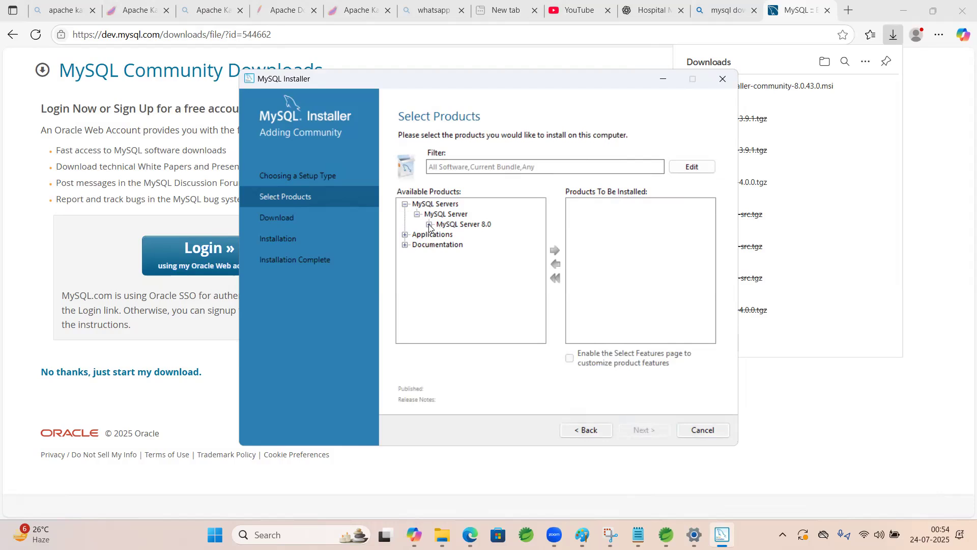
pyautogui.click(430, 225)
pyautogui.click(469, 234)
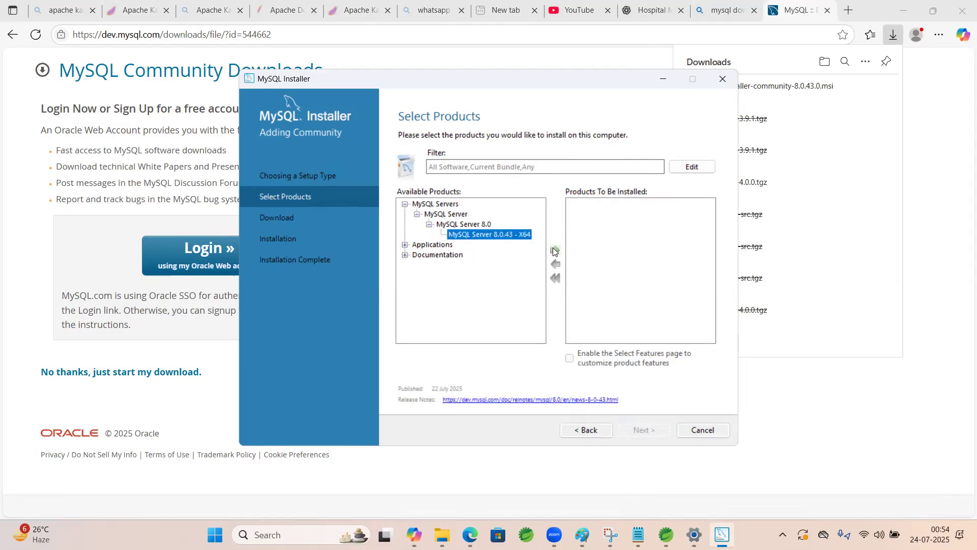
pyautogui.click(555, 252)
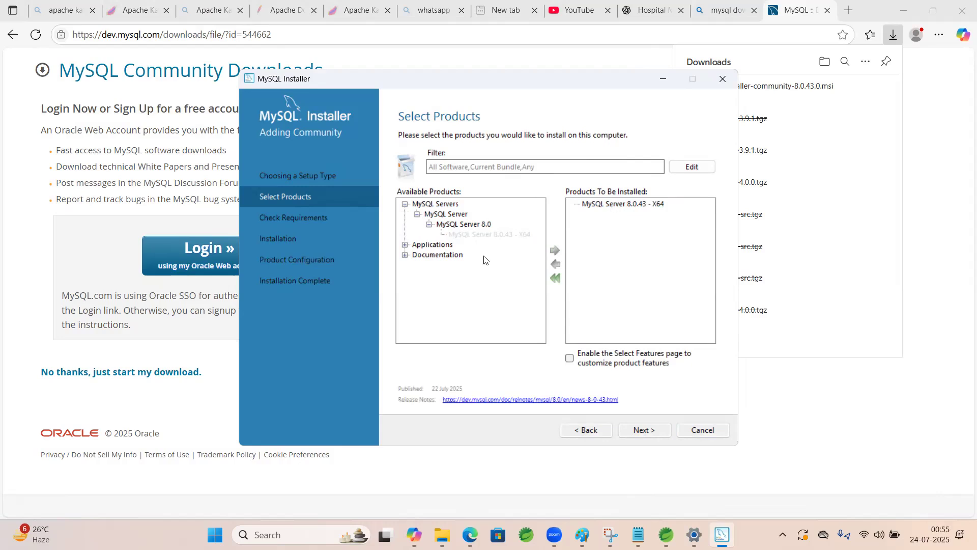
# Add MySQL Workbench 8.0.43 - X64 from the applications to the products to be installed
pyautogui.click(405, 244)
pyautogui.click(416, 256)
pyautogui.click(429, 265)
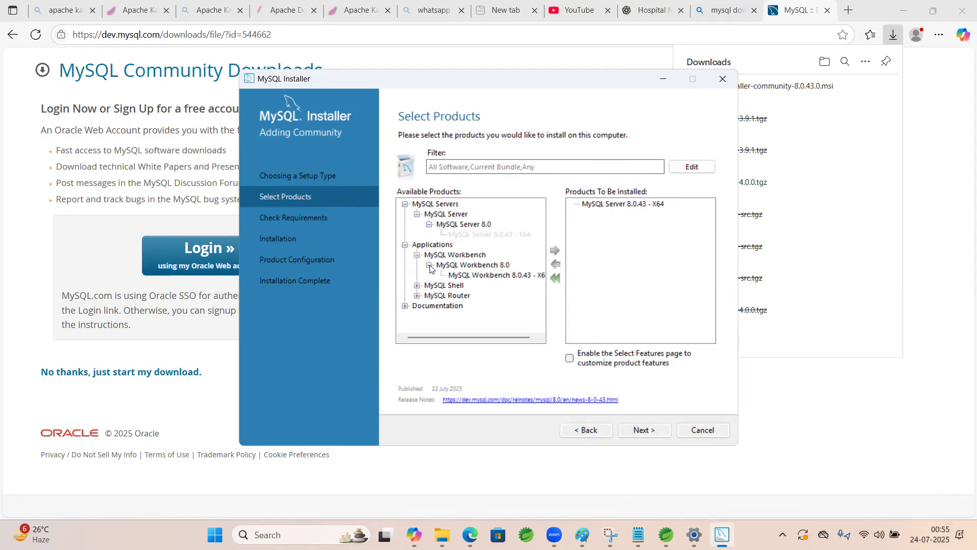
pyautogui.click(475, 276)
pyautogui.click(556, 251)
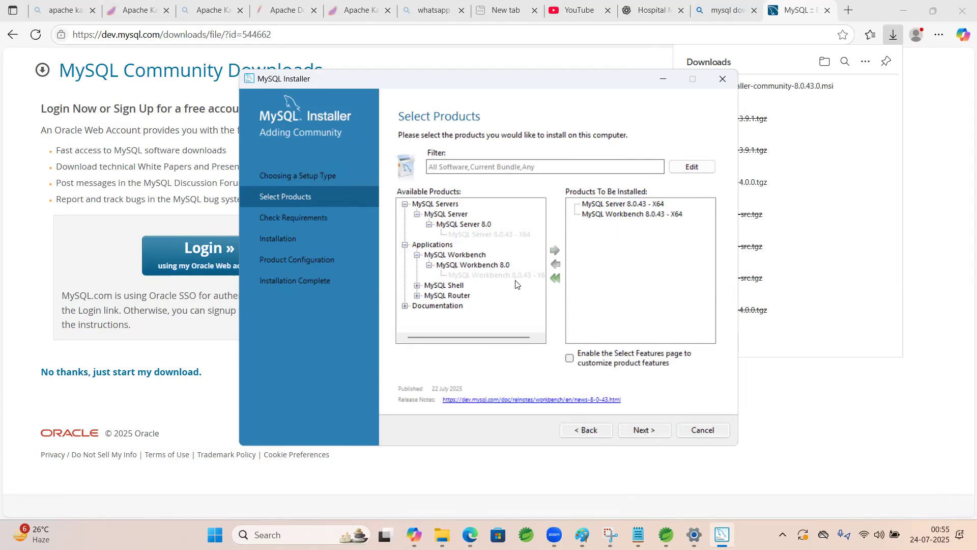
# Add MySQL Shell 8.0.43 - X64 to the products to be installed
pyautogui.click(417, 285)
pyautogui.click(429, 296)
pyautogui.click(454, 307)
pyautogui.click(555, 250)
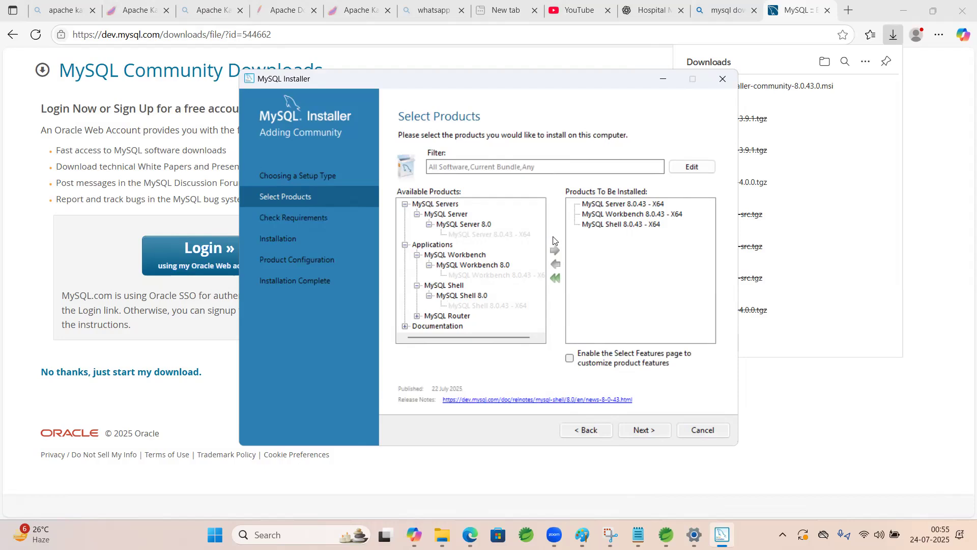
pyautogui.click(418, 316)
pyautogui.click(429, 326)
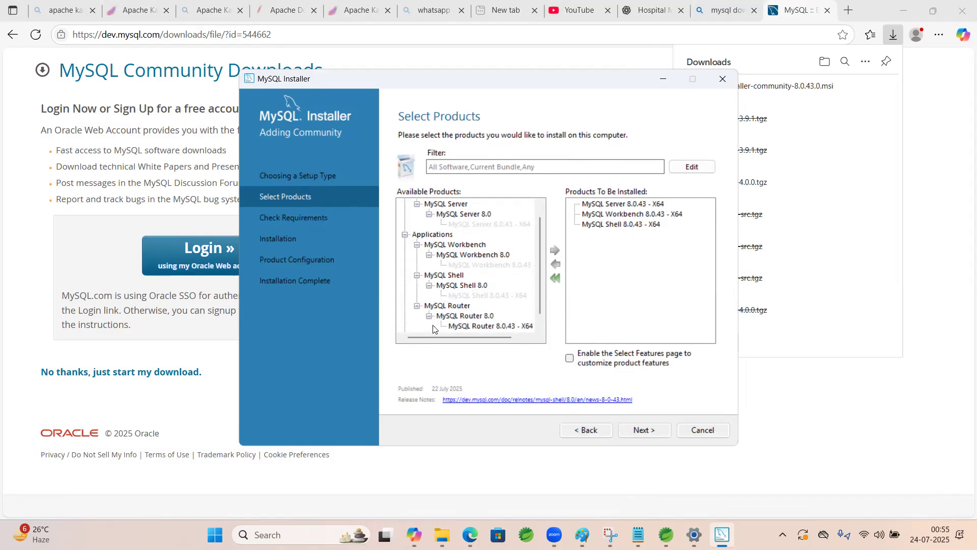
pyautogui.click(485, 326)
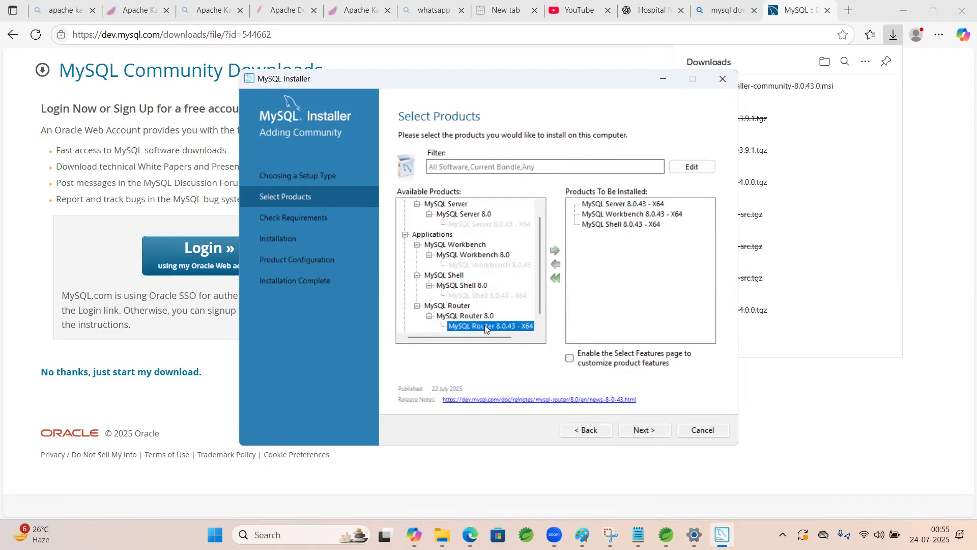
pyautogui.click(417, 305)
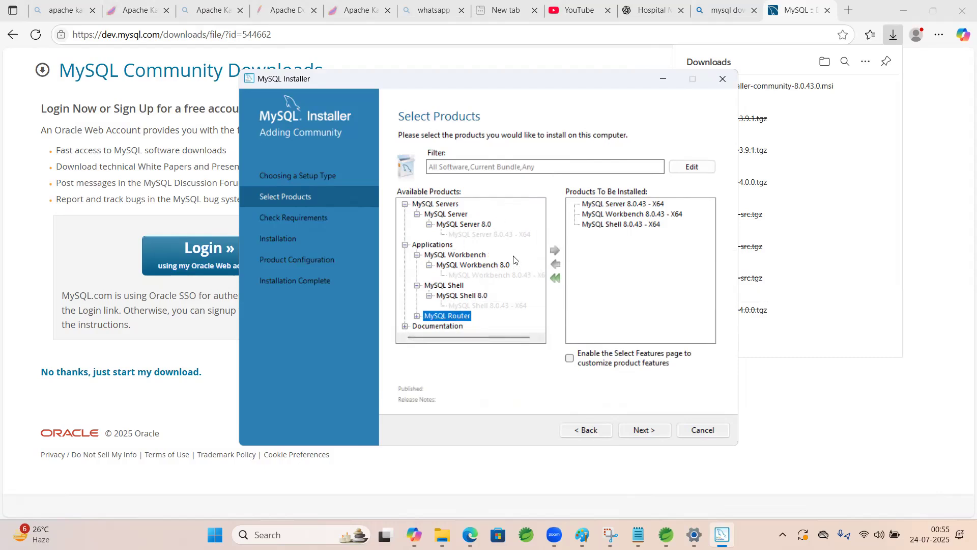
# Proceed to the requirements check and install the required Microsoft Visual C++ 2015-2019 Redistributable (x64), agreeing to its license terms
pyautogui.click(642, 431)
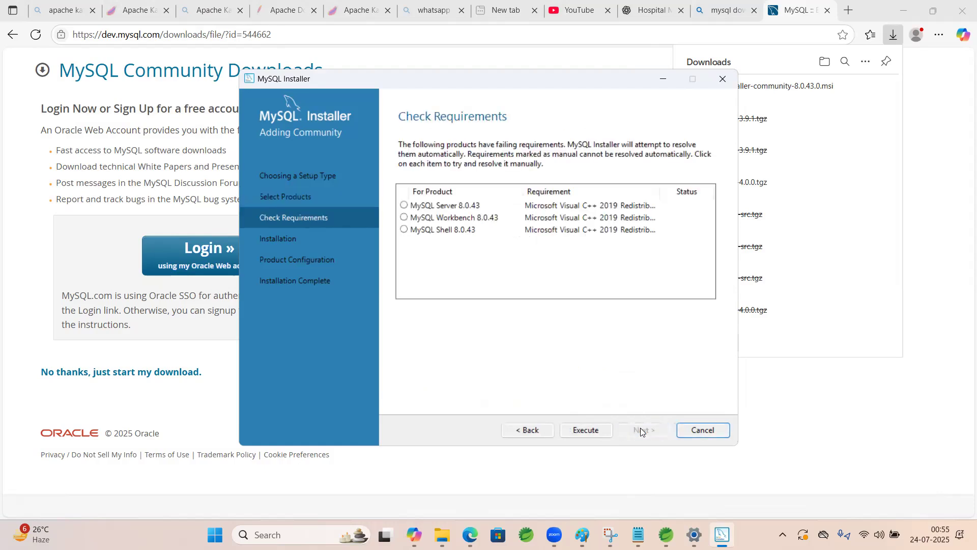
pyautogui.click(597, 431)
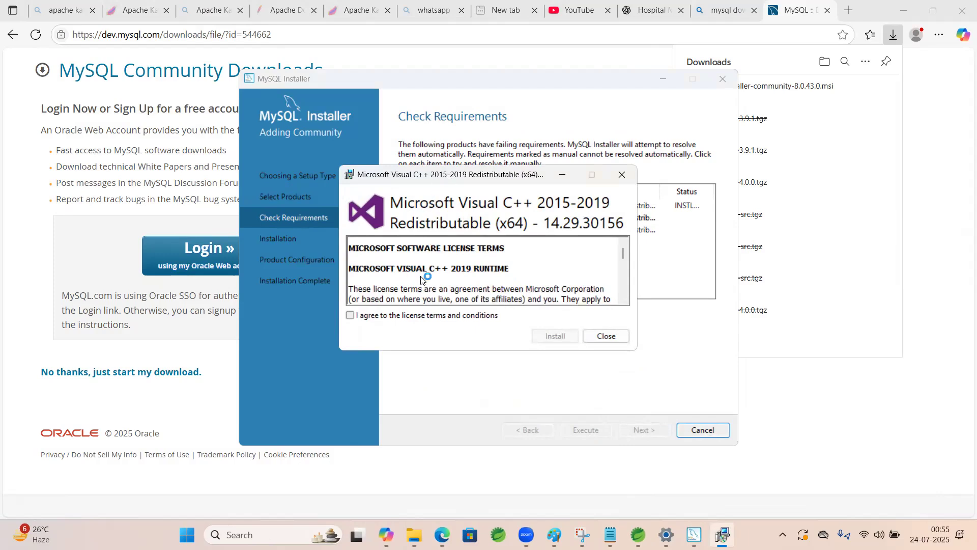
pyautogui.click(350, 315)
pyautogui.click(555, 336)
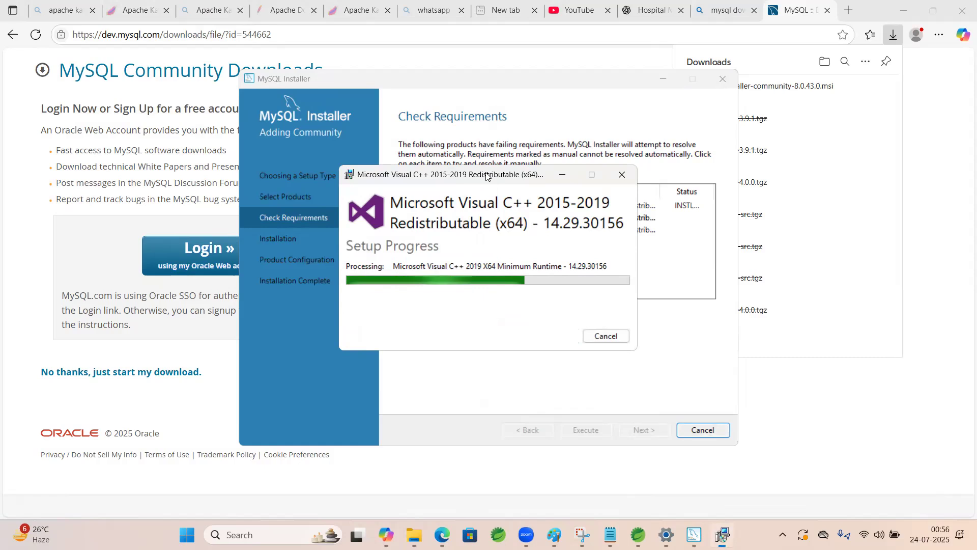
pyautogui.moveTo(487, 176); pyautogui.dragTo(238, 145)
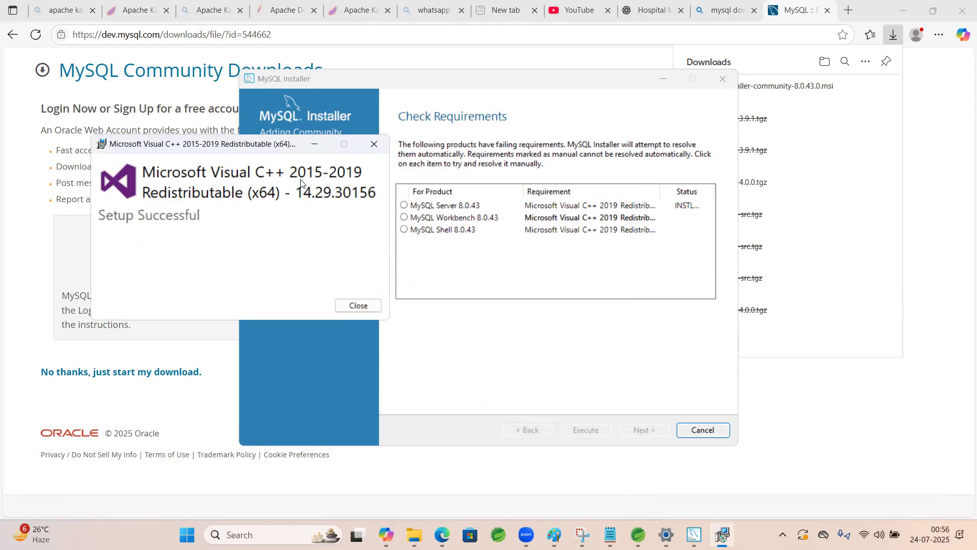
pyautogui.click(358, 305)
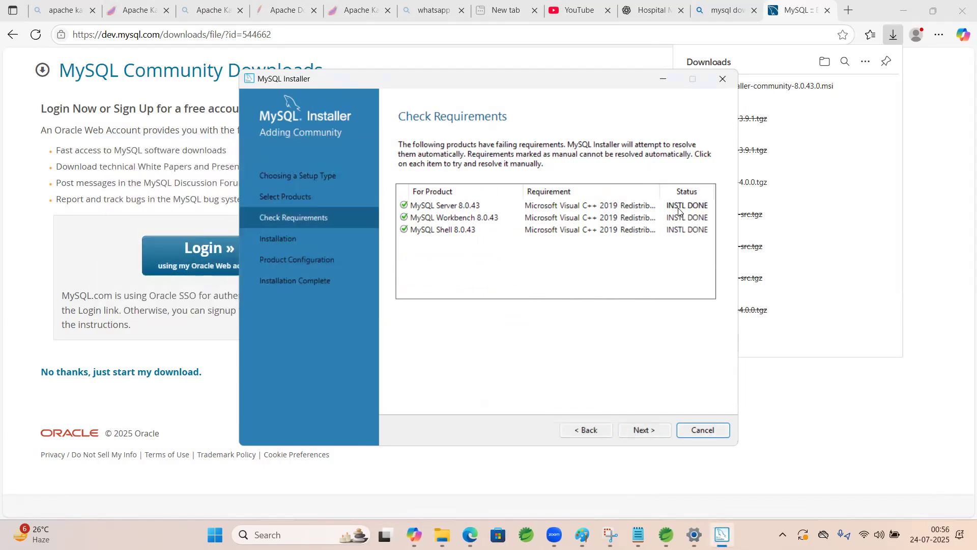
# Install MySQL Server, Workbench and Shell 8.0.43 and proceed to the product configuration
pyautogui.click(650, 432)
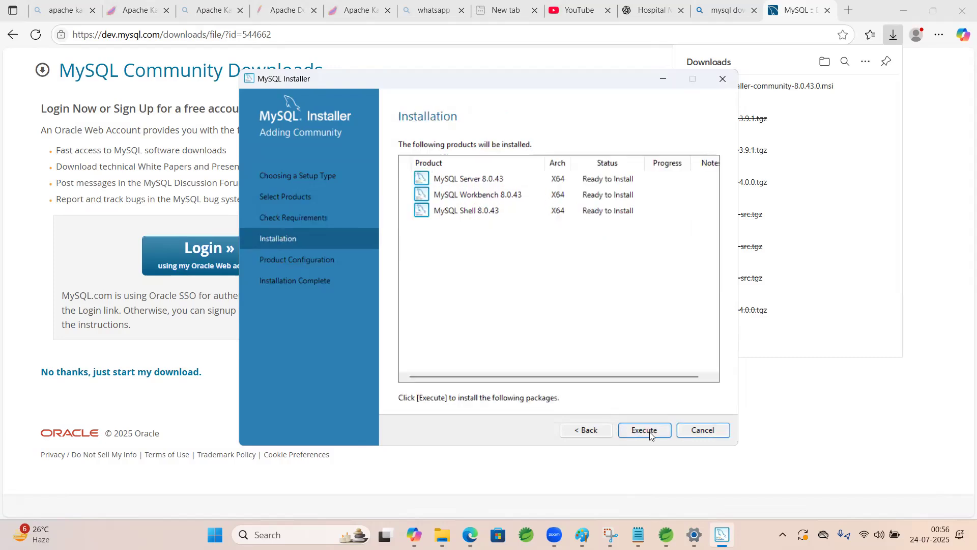
pyautogui.click(639, 437)
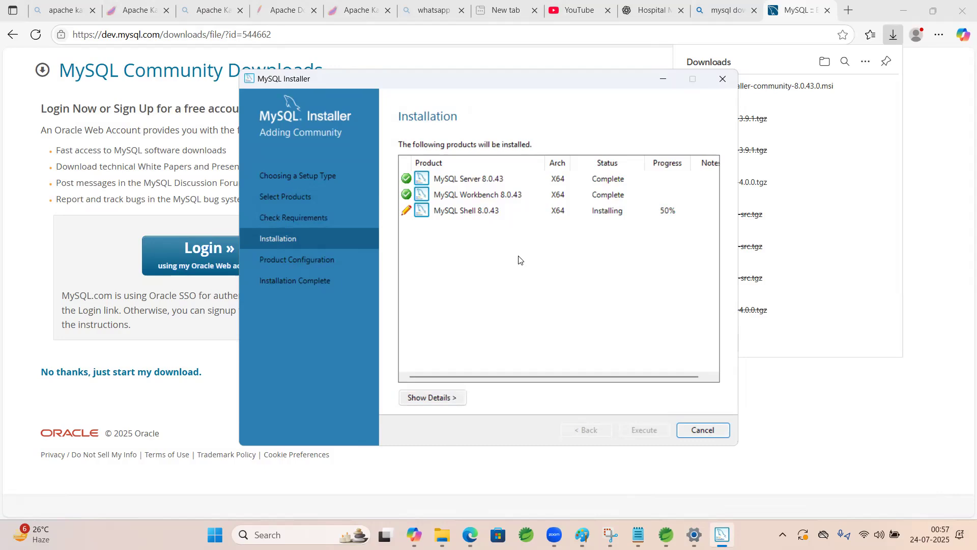
pyautogui.hscroll(1, 519, 260)
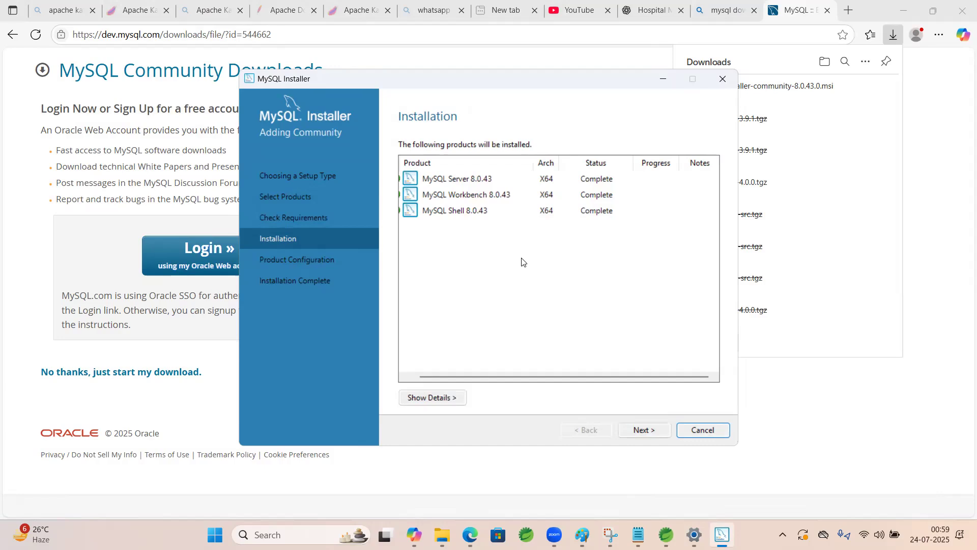
pyautogui.click(644, 430)
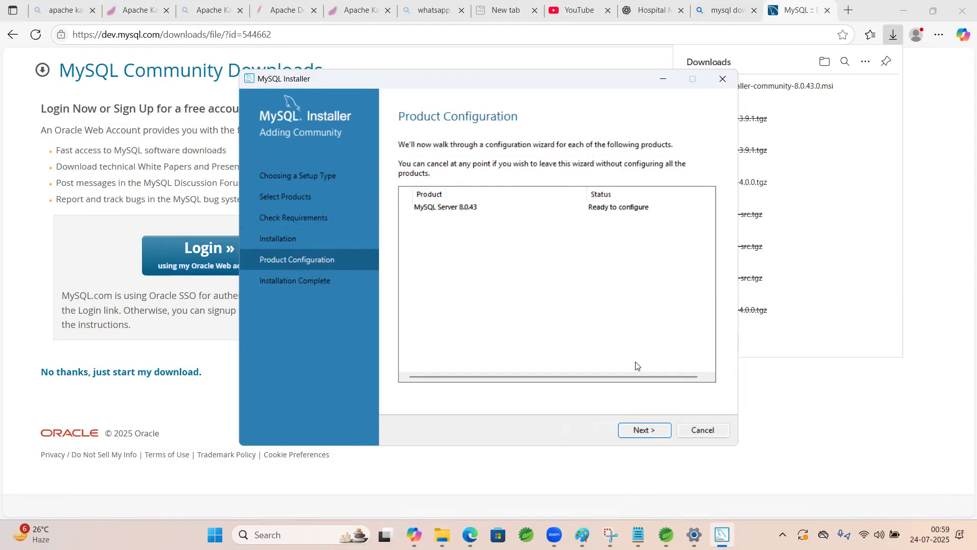
# Configure MySQL Server as a Development Computer on TCP/IP port 3306, accepting strong password encryption for authentication
pyautogui.click(650, 431)
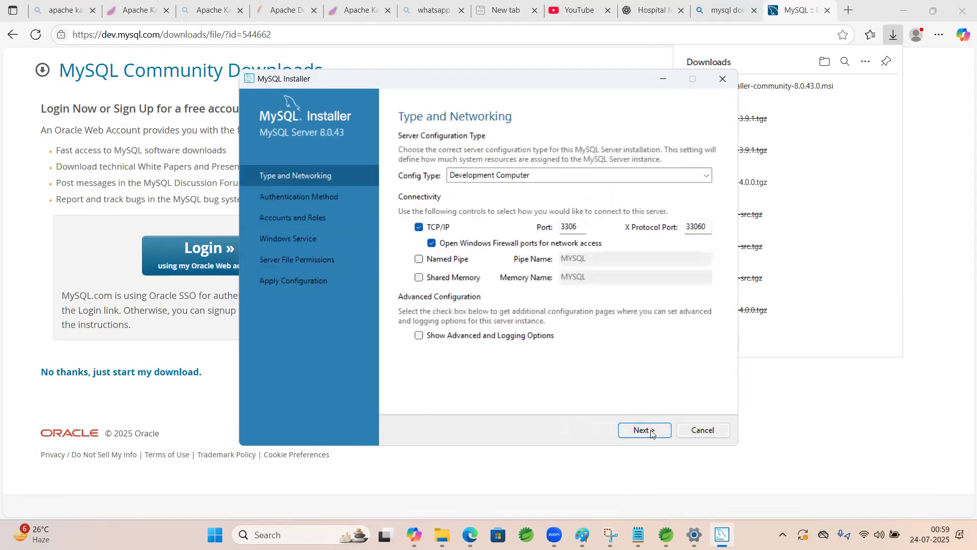
pyautogui.click(513, 179)
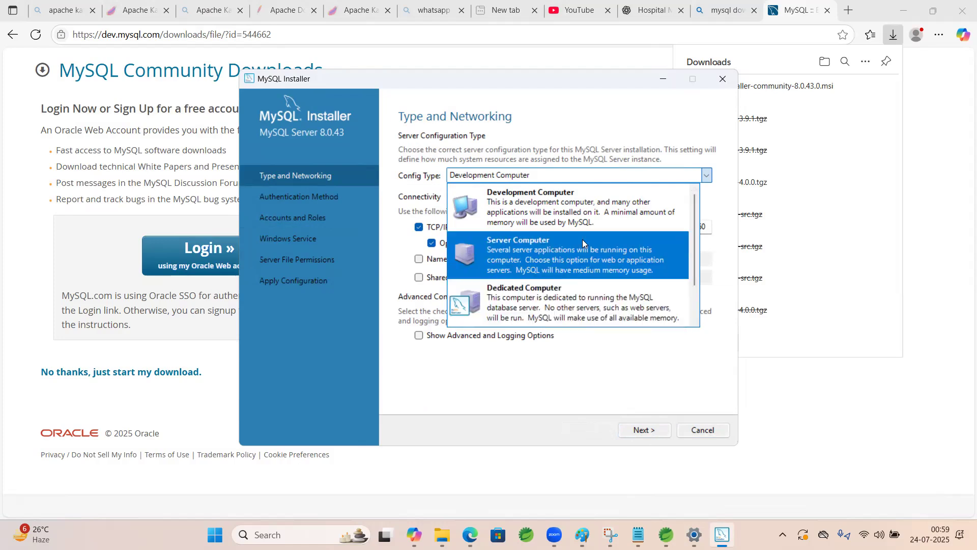
pyautogui.click(510, 173)
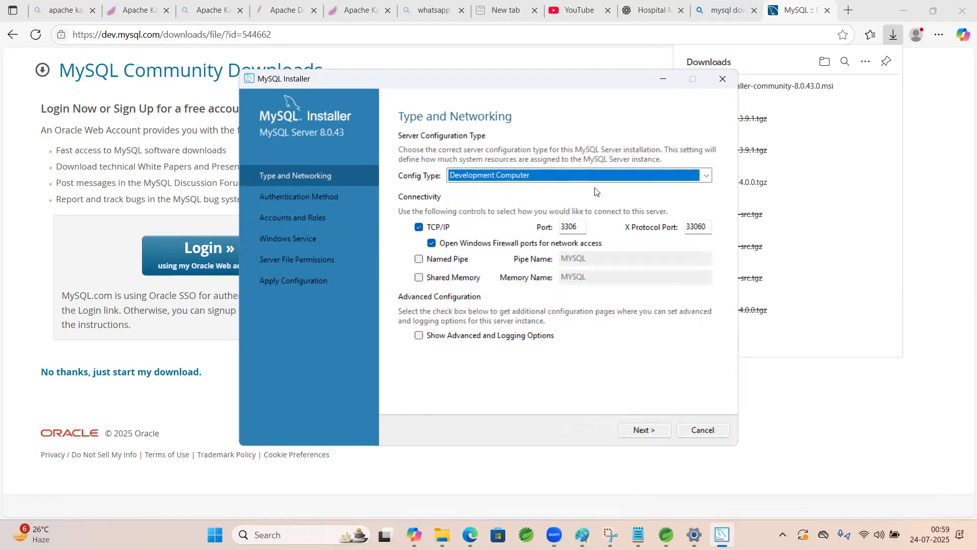
pyautogui.moveTo(562, 227); pyautogui.dragTo(580, 226)
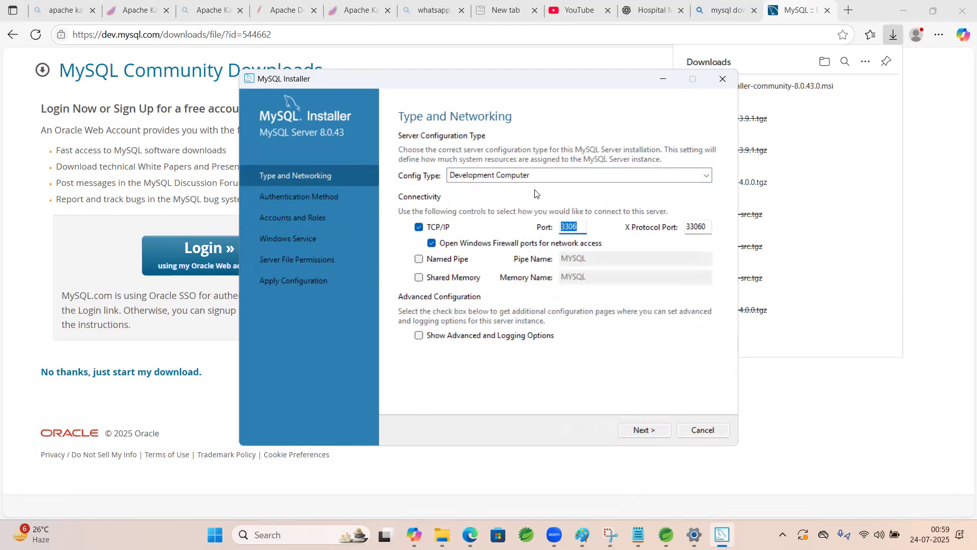
pyautogui.click(643, 431)
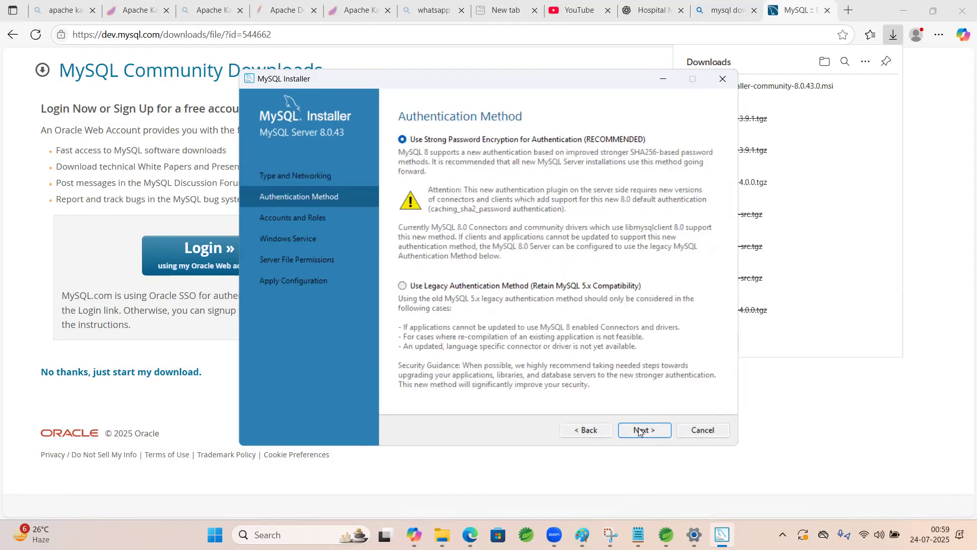
pyautogui.click(639, 429)
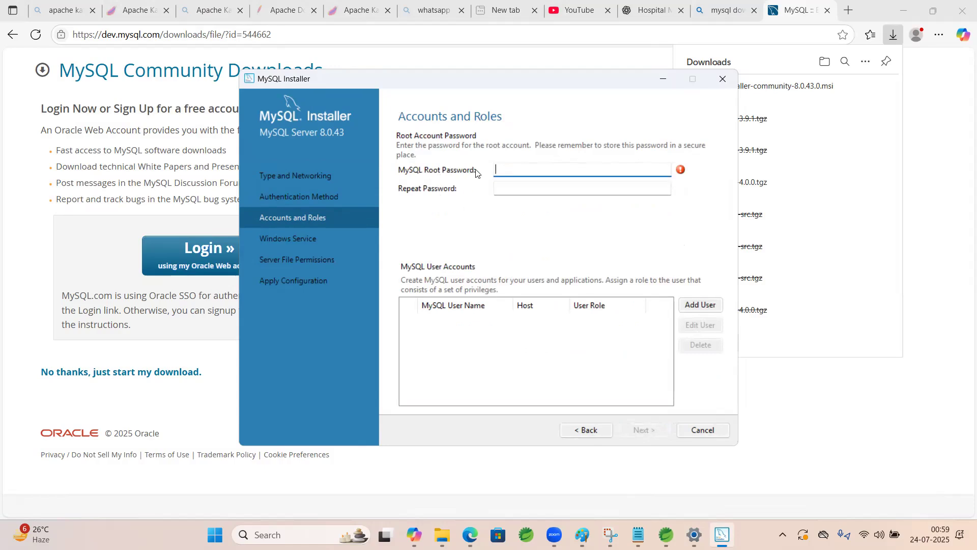
# Enter and repeat the MySQL root password, and accept the accounts and roles settings
pyautogui.write('••••')
pyautogui.click(525, 188)
pyautogui.write('•')
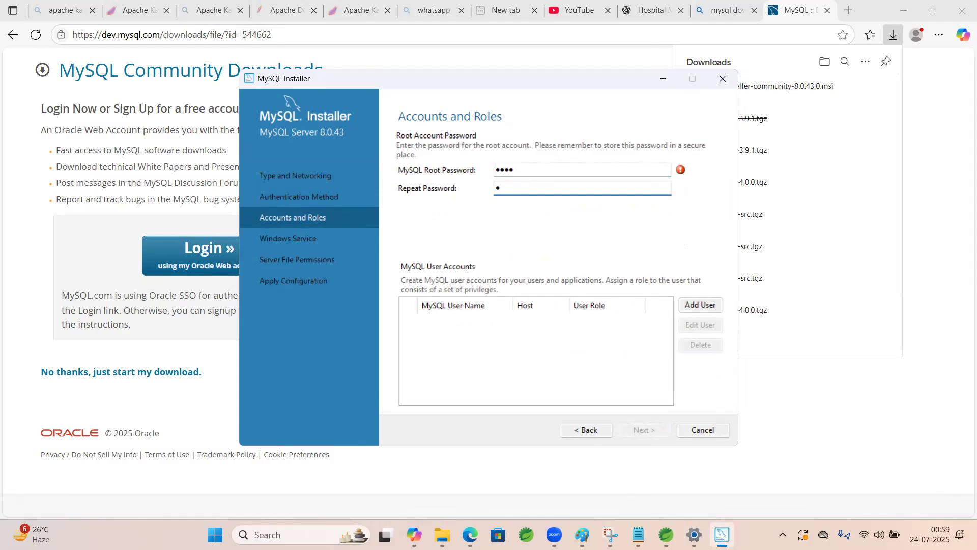
pyautogui.write('•••')
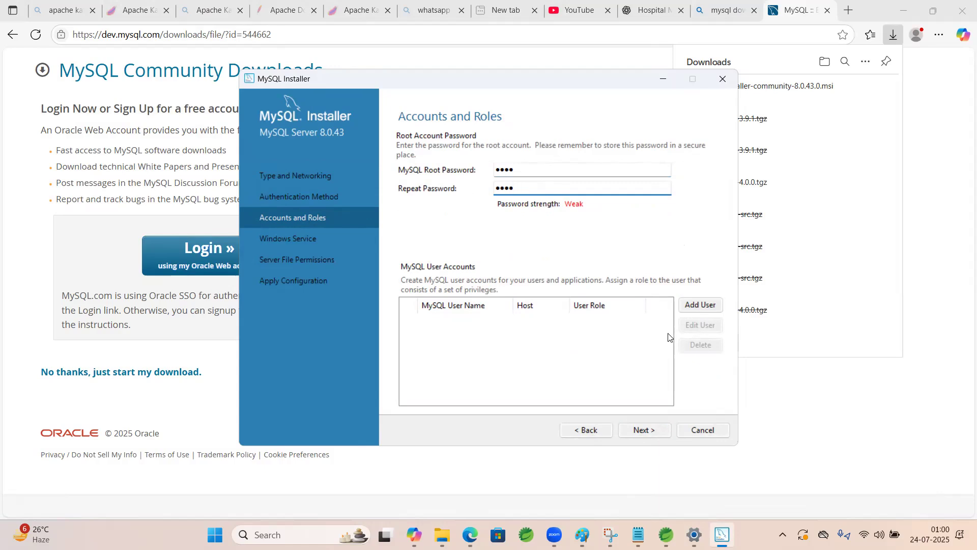
pyautogui.click(641, 430)
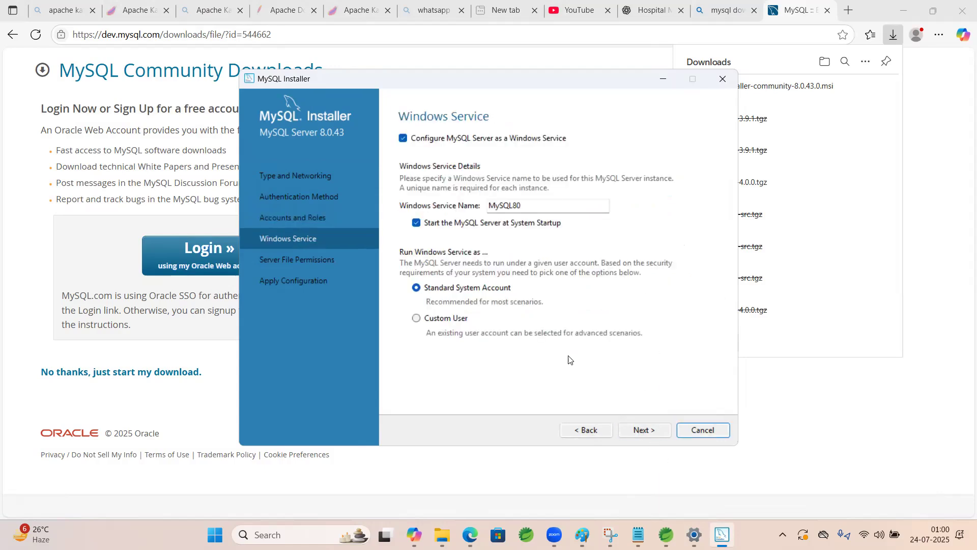
# Accept the MySQL80 Windows service and full-access file permission defaults, and apply the server configuration
pyautogui.click(652, 430)
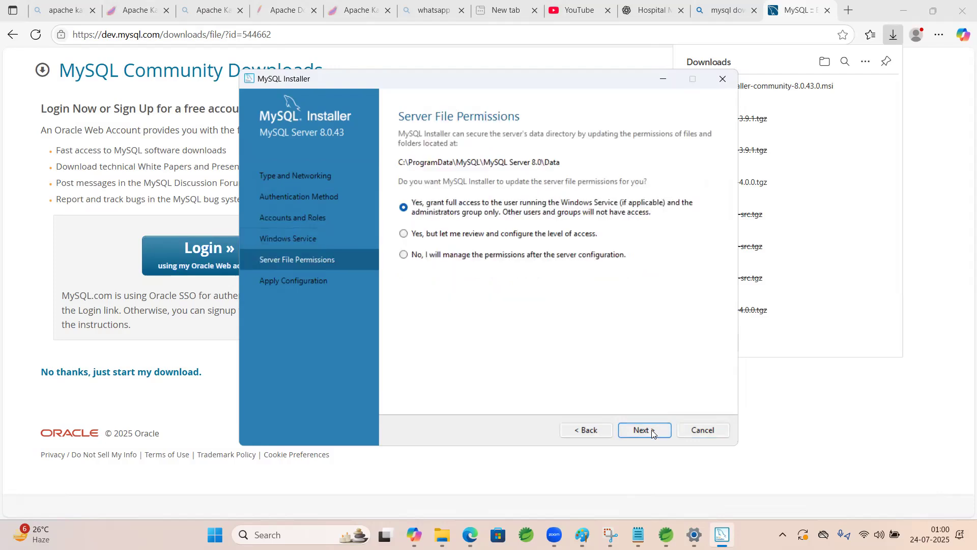
pyautogui.click(646, 434)
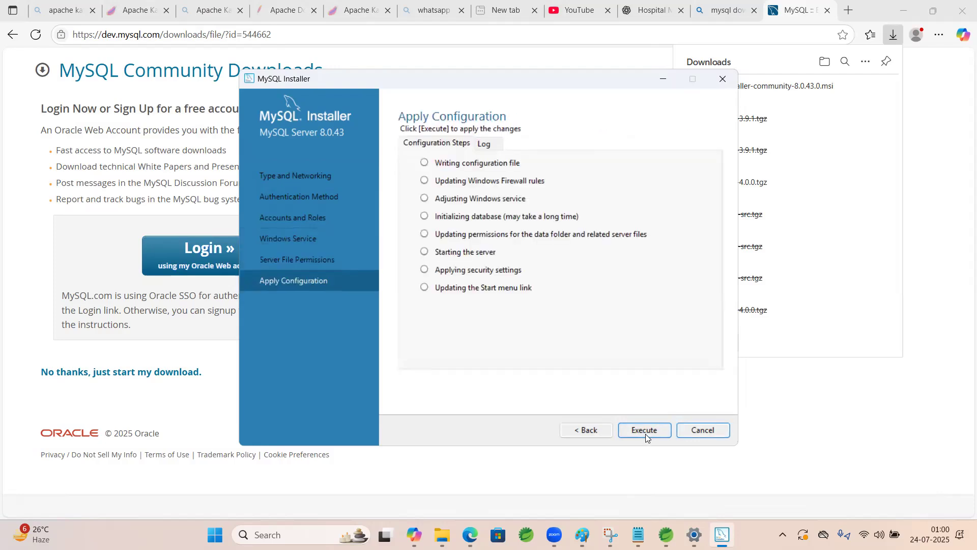
pyautogui.click(642, 432)
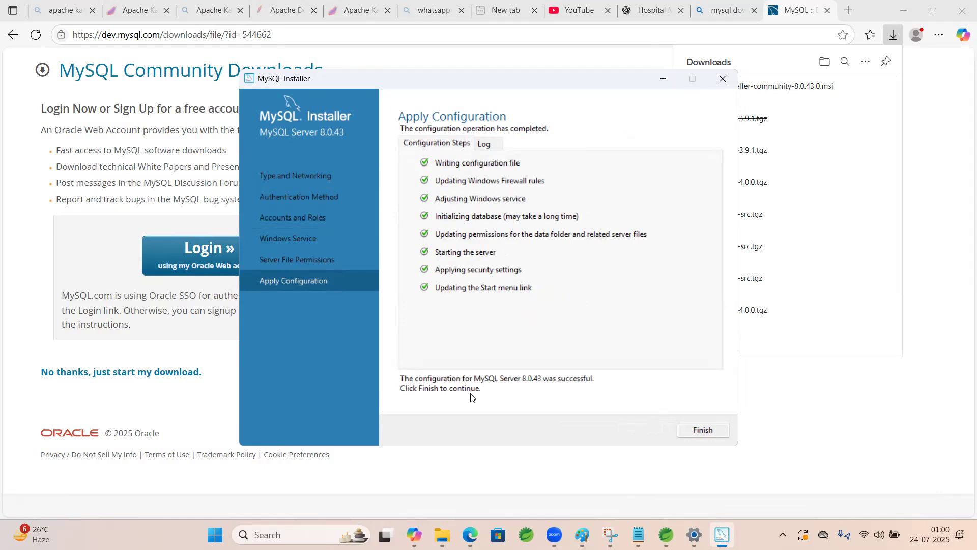
pyautogui.click(688, 430)
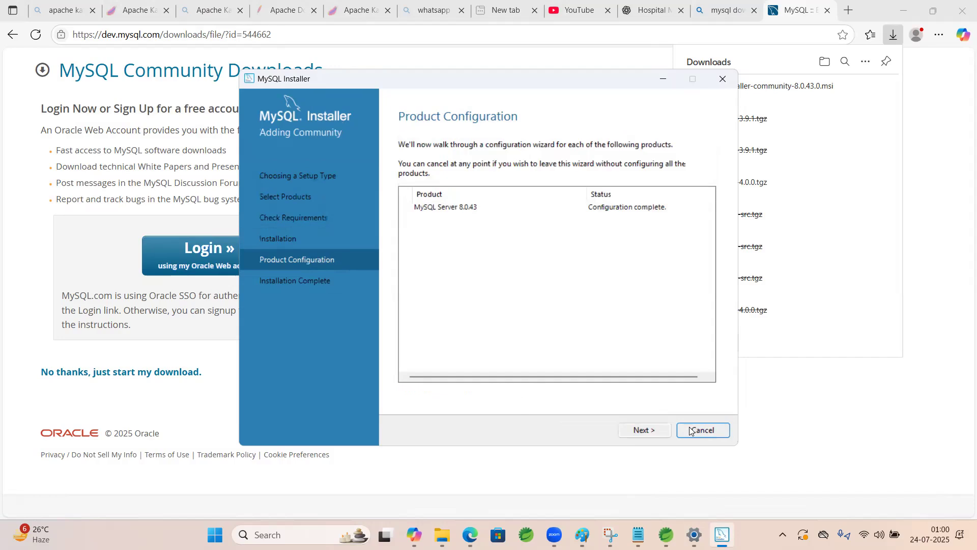
# Finish the installation without starting MySQL Workbench or MySQL Shell after setup
pyautogui.click(642, 429)
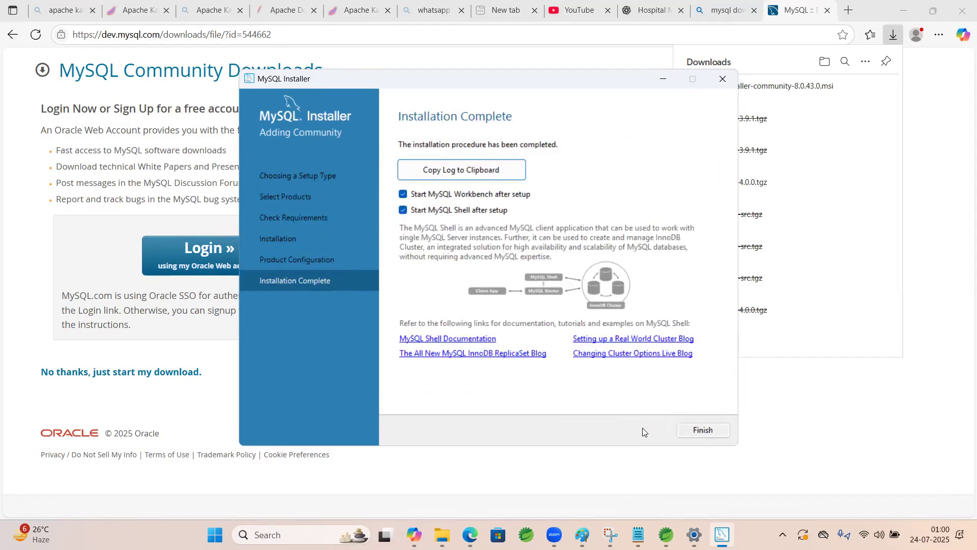
pyautogui.click(404, 210)
pyautogui.click(403, 195)
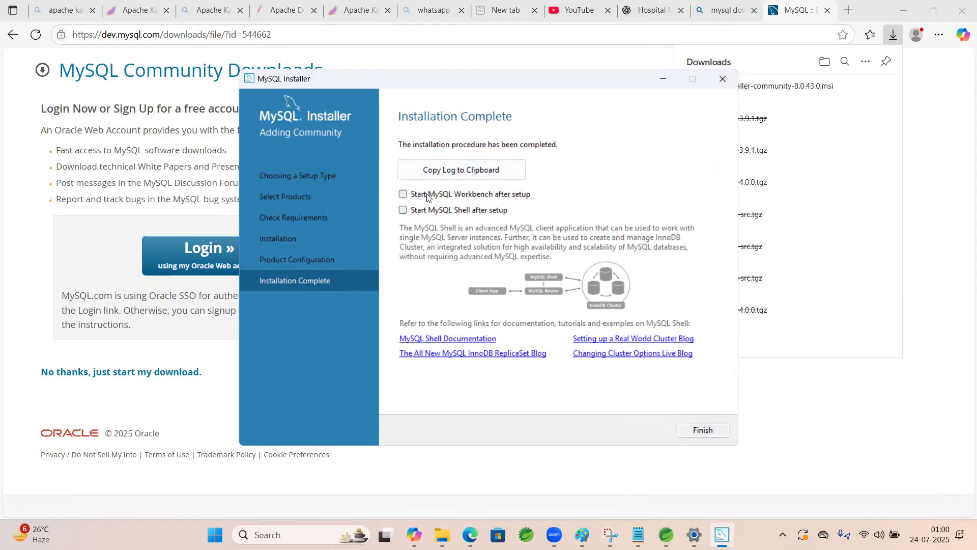
pyautogui.click(703, 430)
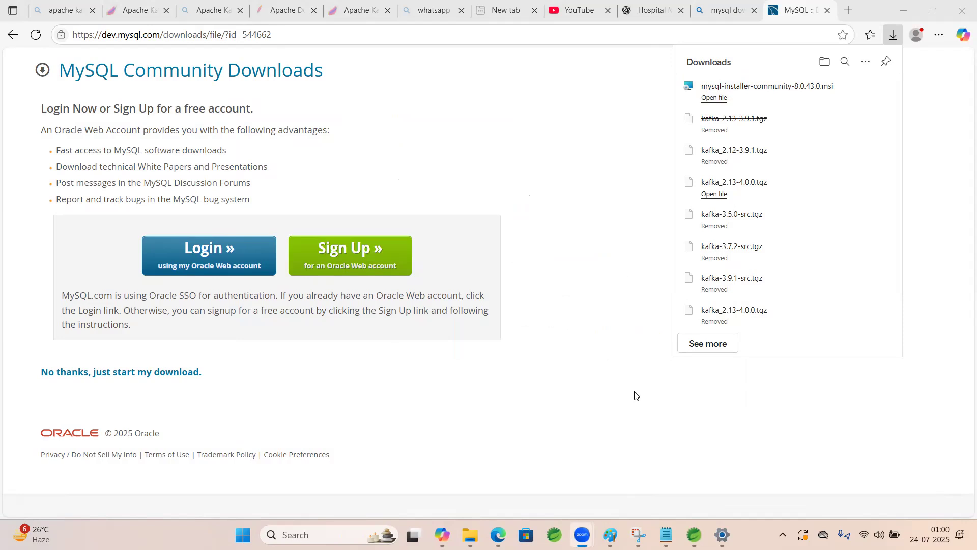
# Search Windows for "mys" and open the MySQL 8.0 Command Line Client - Unicode
pyautogui.click(323, 532)
pyautogui.write('m')
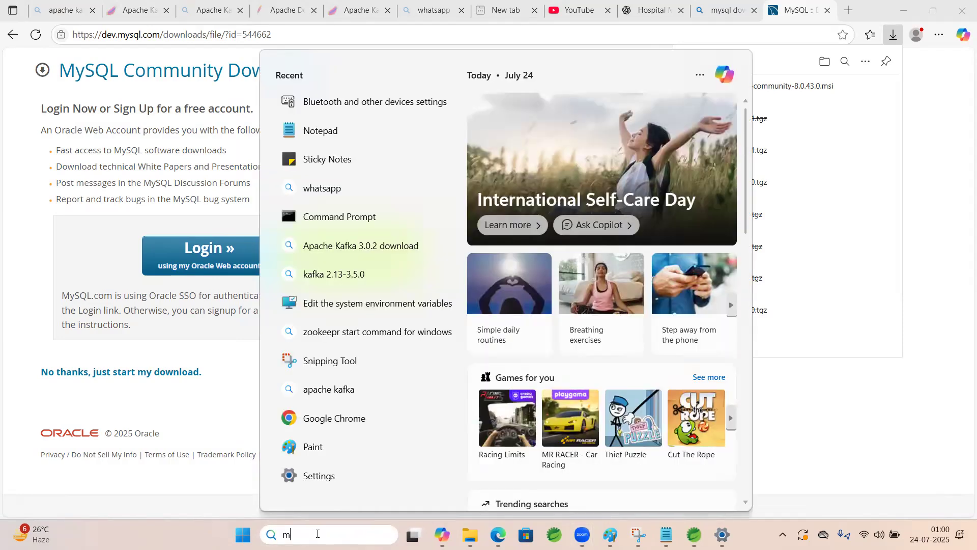
pyautogui.write('ys')
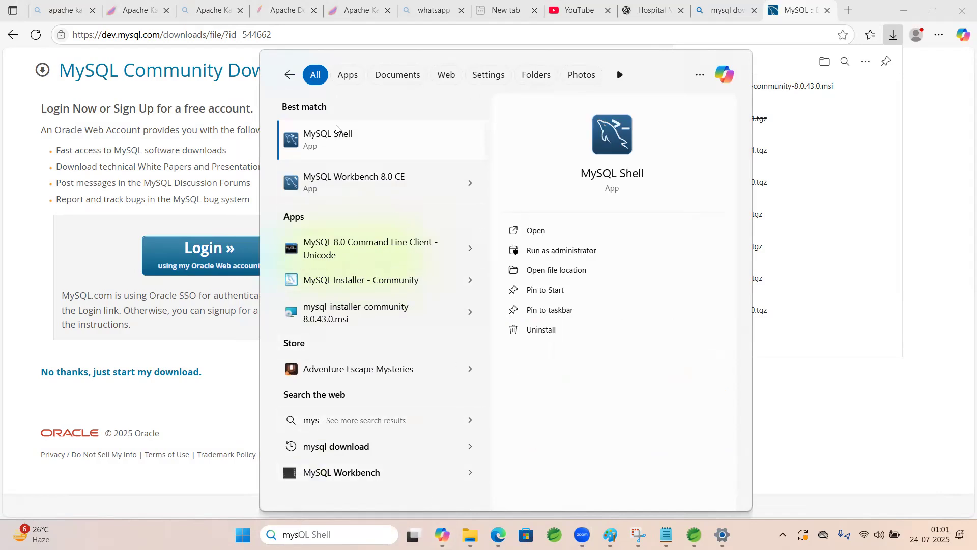
pyautogui.click(367, 244)
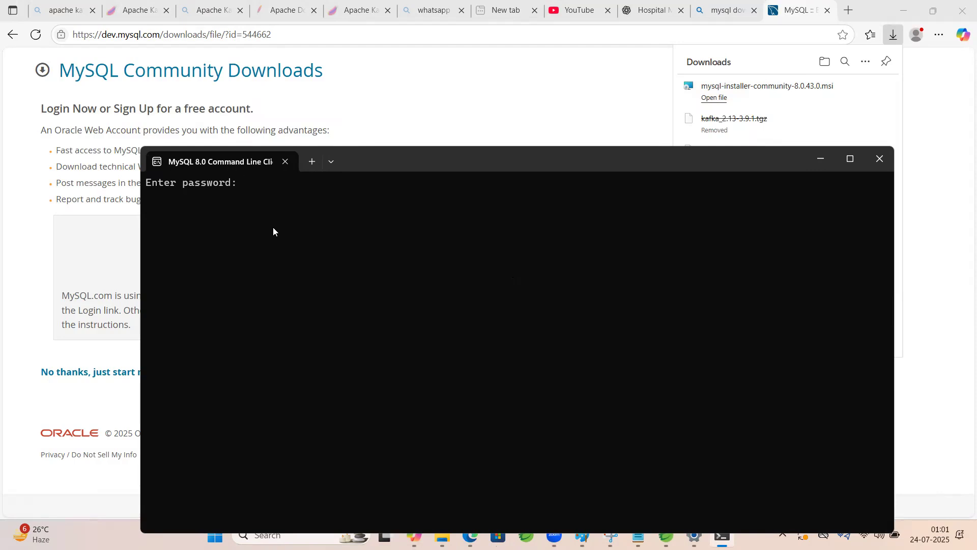
# Log in to the MySQL command line client with the root password
pyautogui.write('****')
pyautogui.press('Return')
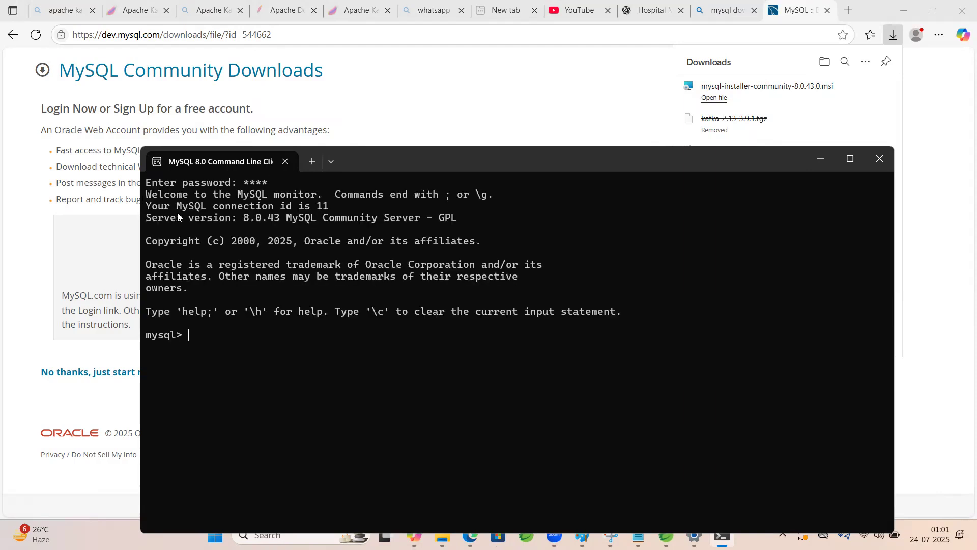
pyautogui.moveTo(164, 196); pyautogui.dragTo(297, 196)
pyautogui.click(324, 287)
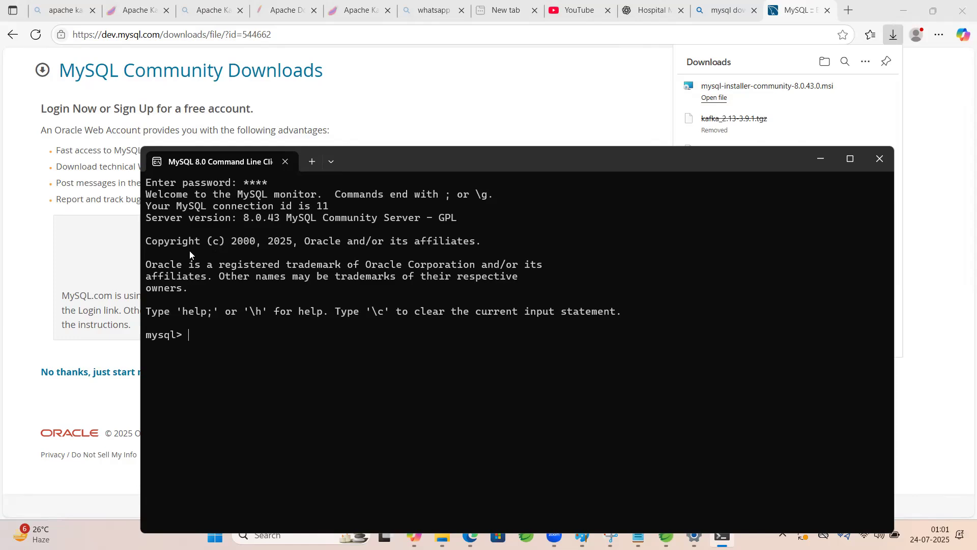